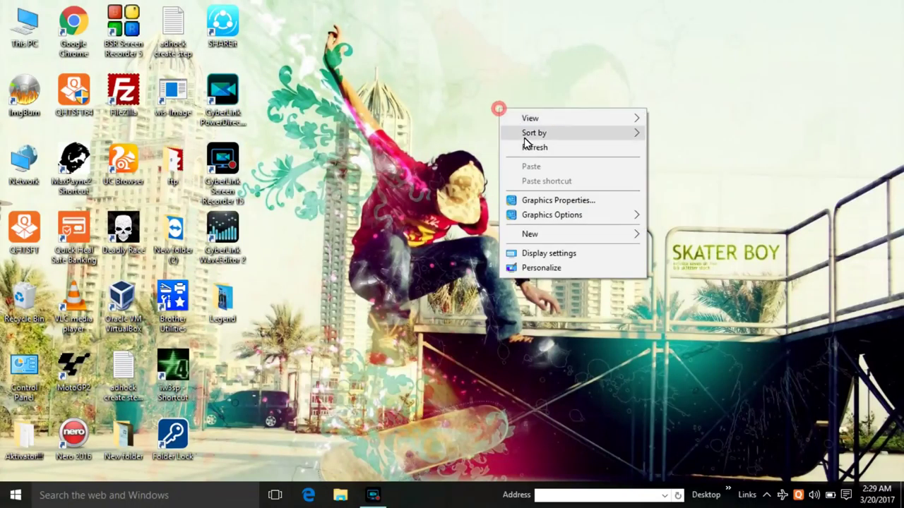
{"action": "left_click", "coordinate": [524, 147]}
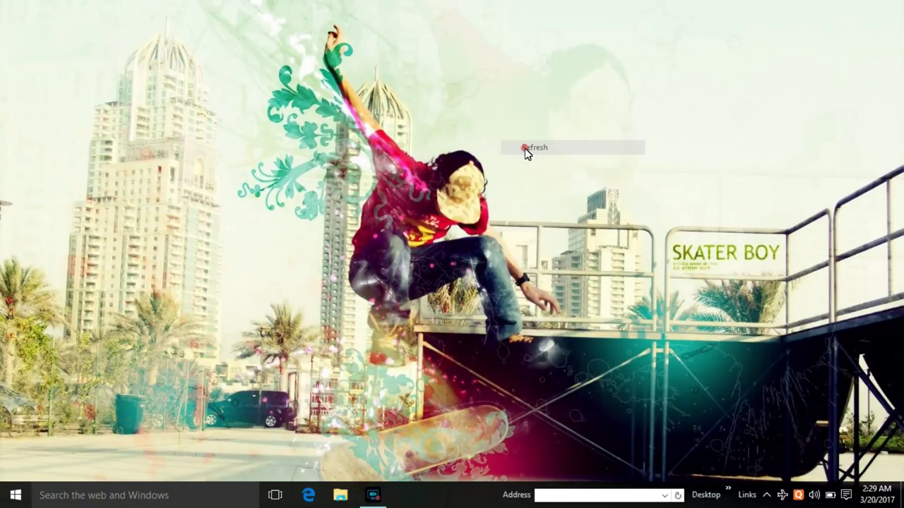
{"action": "right_click", "coordinate": [382, 122]}
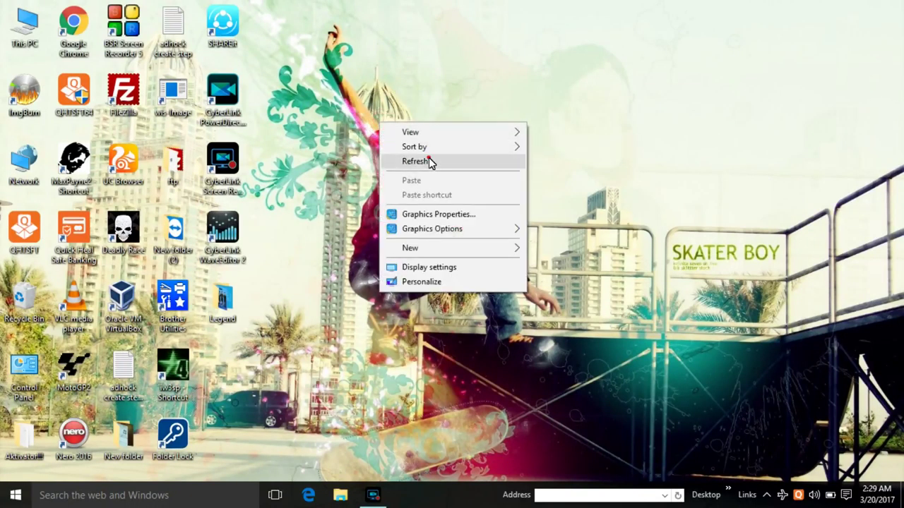
{"action": "left_click", "coordinate": [426, 162]}
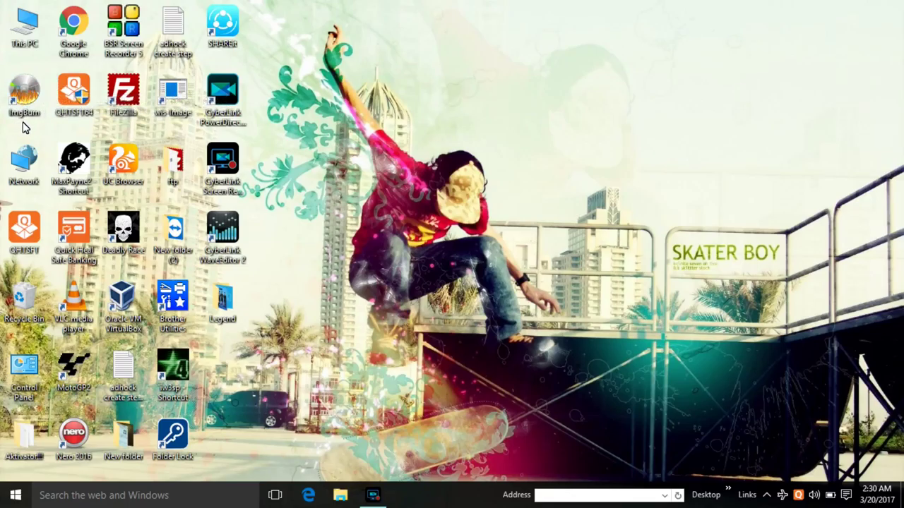
- Launch ImgBurn and choose to create an image file from a disc
{"action": "double_click", "coordinate": [40, 96]}
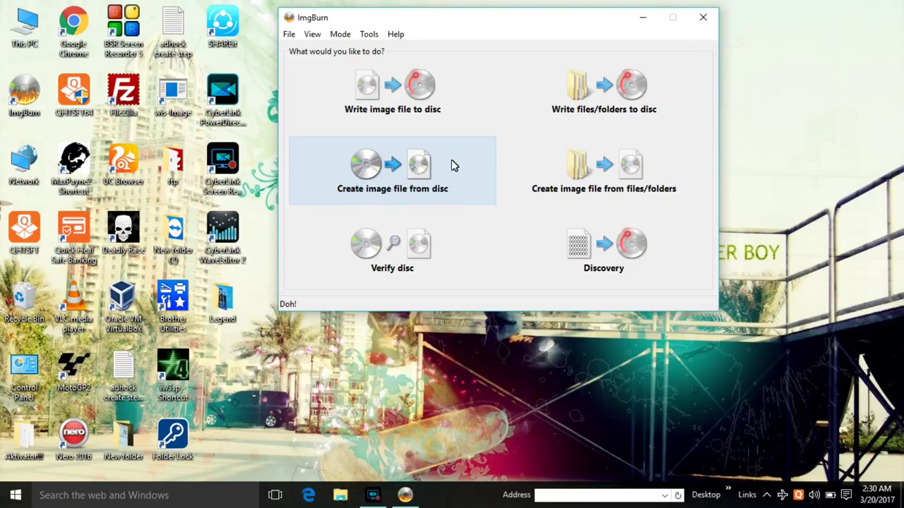
{"action": "left_click", "coordinate": [420, 173]}
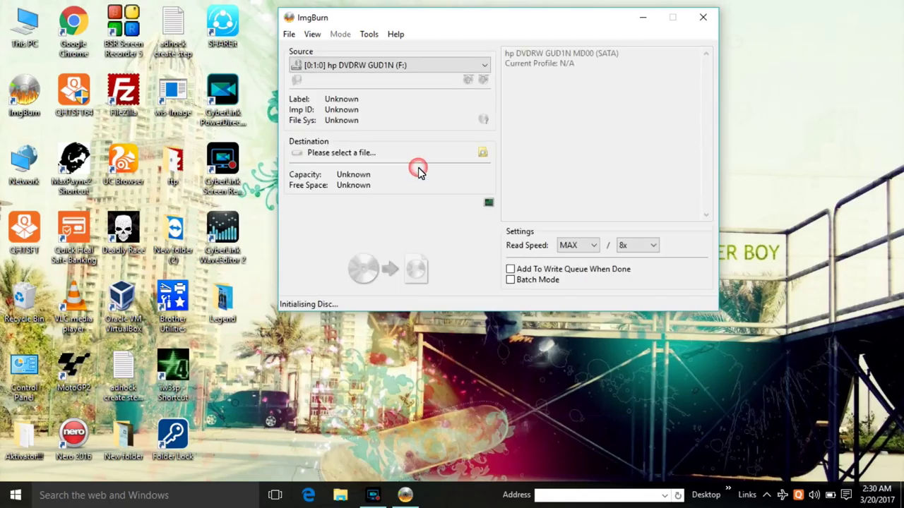
{"action": "left_click_drag", "start_coordinate": [534, 25], "coordinate": [595, 18]}
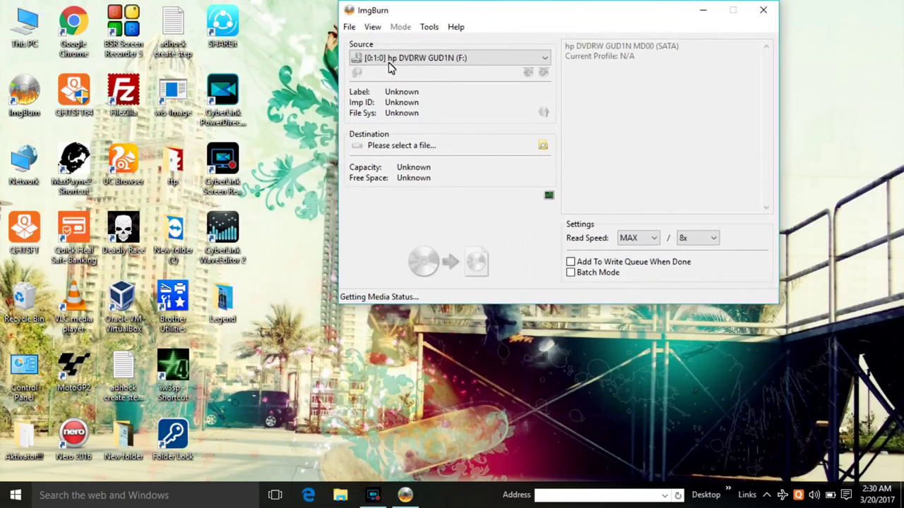
- Check the DVD RW Drive (F:) among the drives in This PC, and return to ImgBurn
{"action": "double_click", "coordinate": [30, 44]}
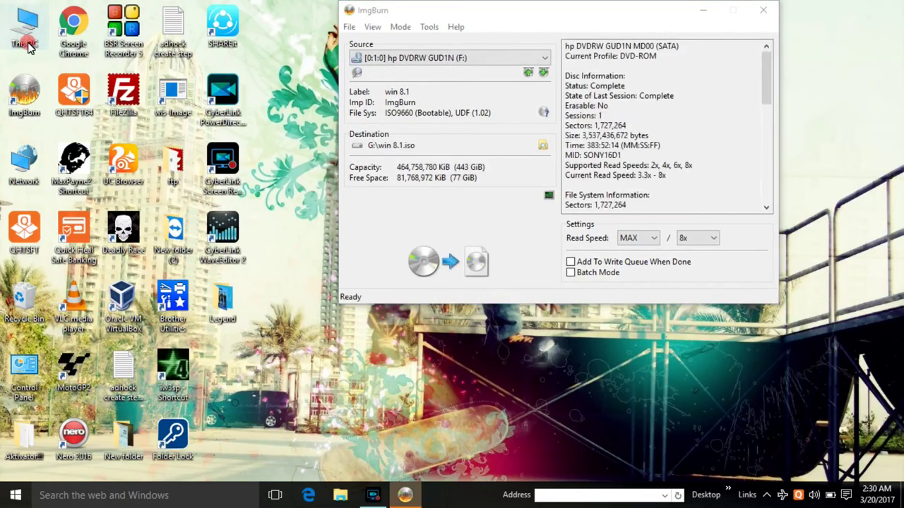
{"action": "left_click", "coordinate": [706, 185]}
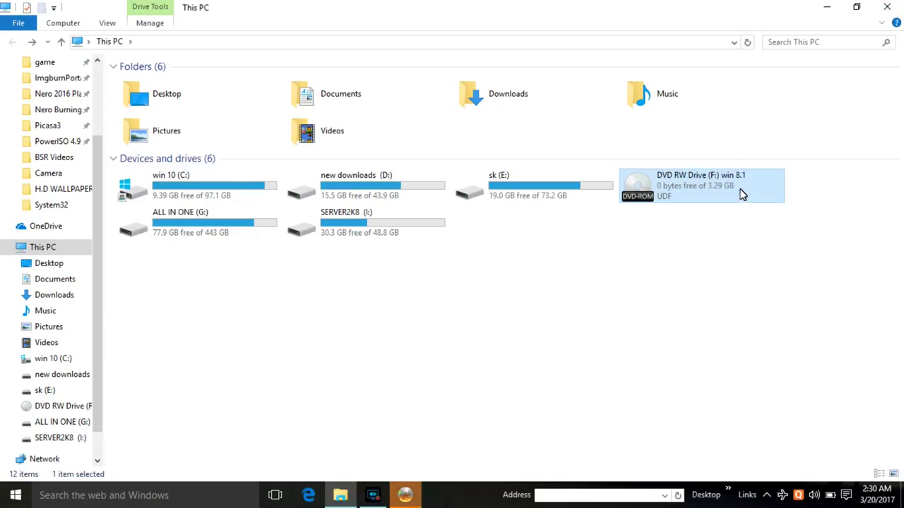
{"action": "left_click", "coordinate": [887, 7]}
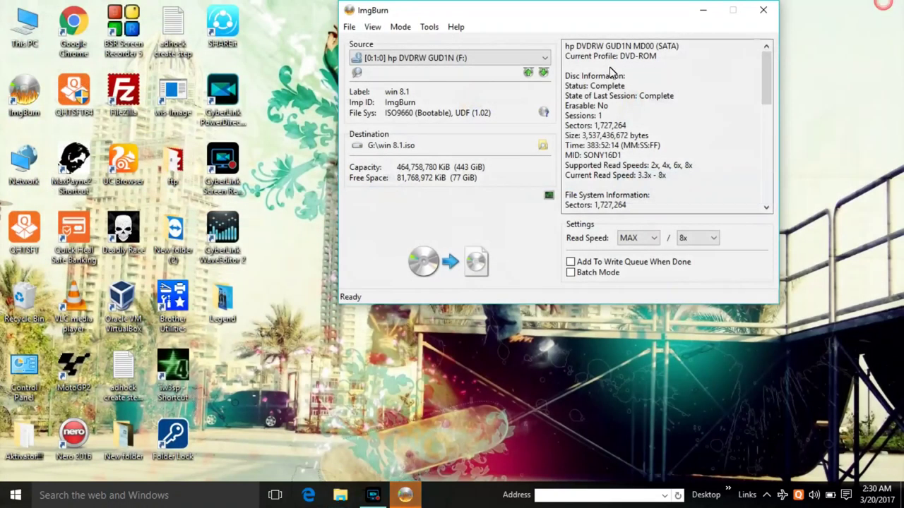
{"action": "left_click_drag", "start_coordinate": [515, 19], "coordinate": [485, 30]}
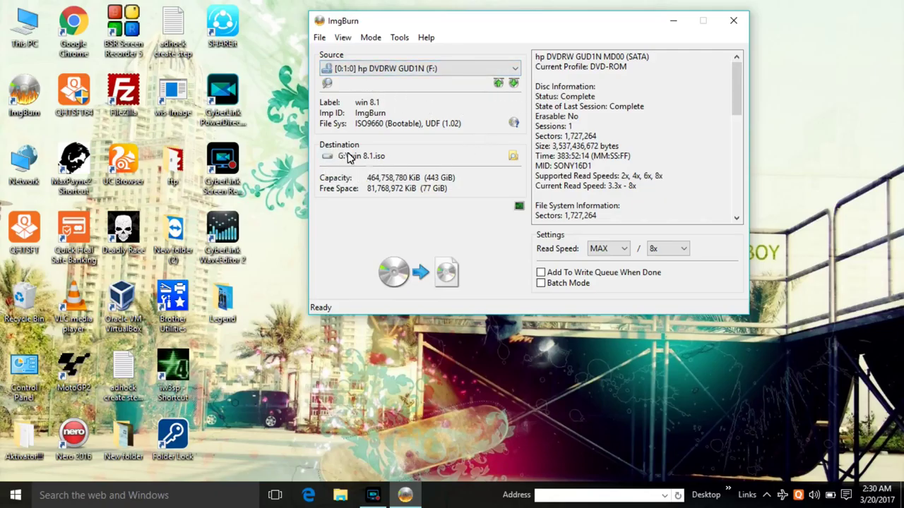
- Set the image destination to an ISO file named win 8 on the Desktop
{"action": "left_click", "coordinate": [512, 155]}
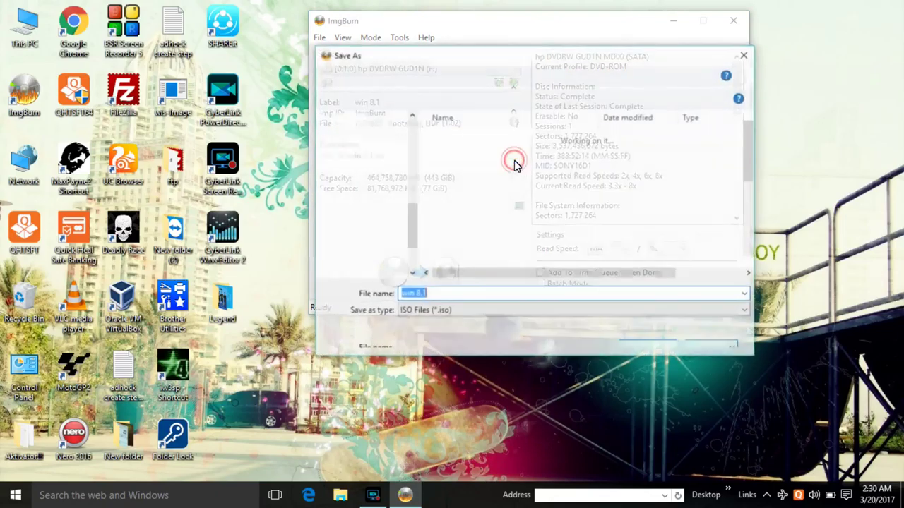
{"action": "left_click", "coordinate": [364, 118]}
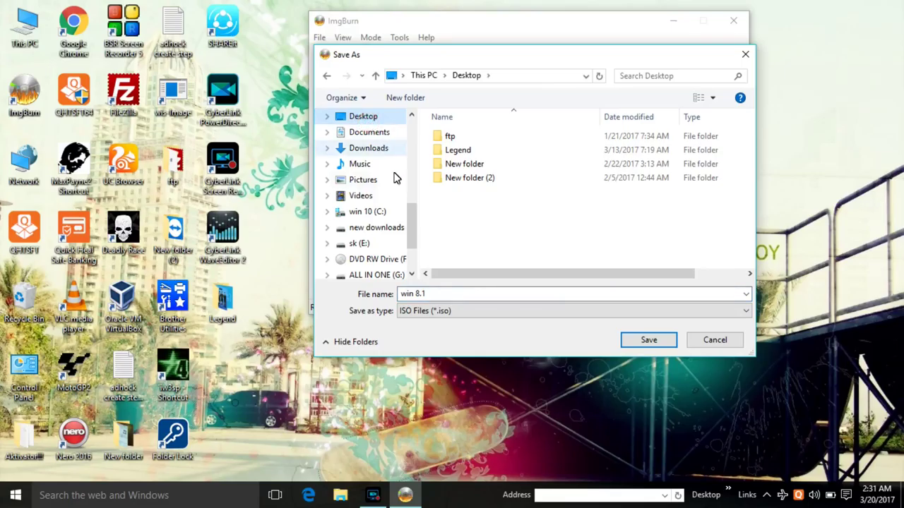
{"action": "mouse_move", "coordinate": [412, 227]}
{"action": "left_mouse_down"}
{"action": "mouse_move", "coordinate": [415, 177]}
{"action": "mouse_move", "coordinate": [415, 223]}
{"action": "left_mouse_up"}
{"action": "left_click", "coordinate": [445, 296]}
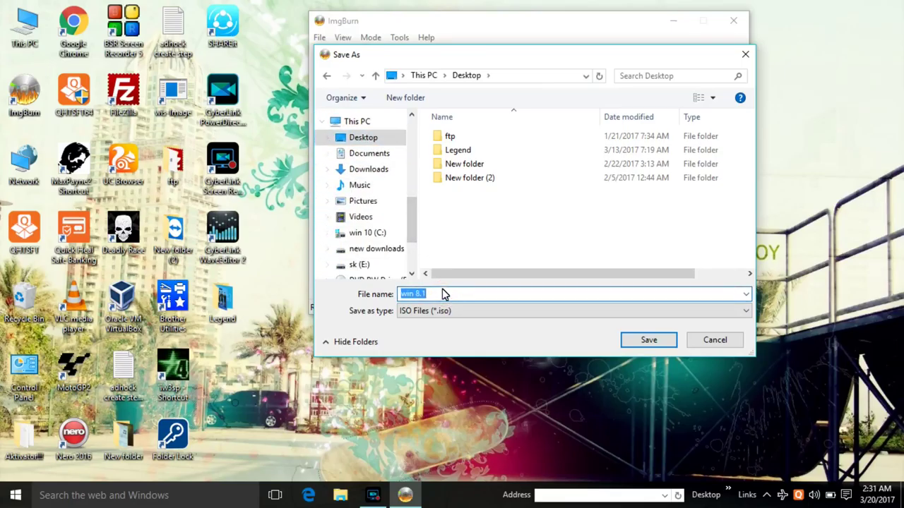
{"action": "key", "text": "BackSpace"}
{"action": "left_click", "coordinate": [657, 340]}
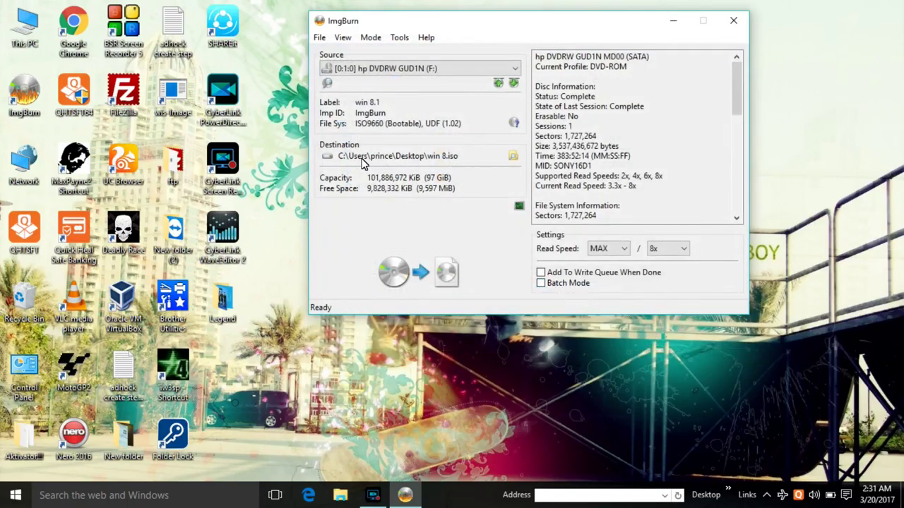
- Start reading the disc in drive F: into the ISO image file and let it run to completion
{"action": "left_click", "coordinate": [427, 283]}
{"action": "left_click_drag", "start_coordinate": [406, 27], "coordinate": [383, 48]}
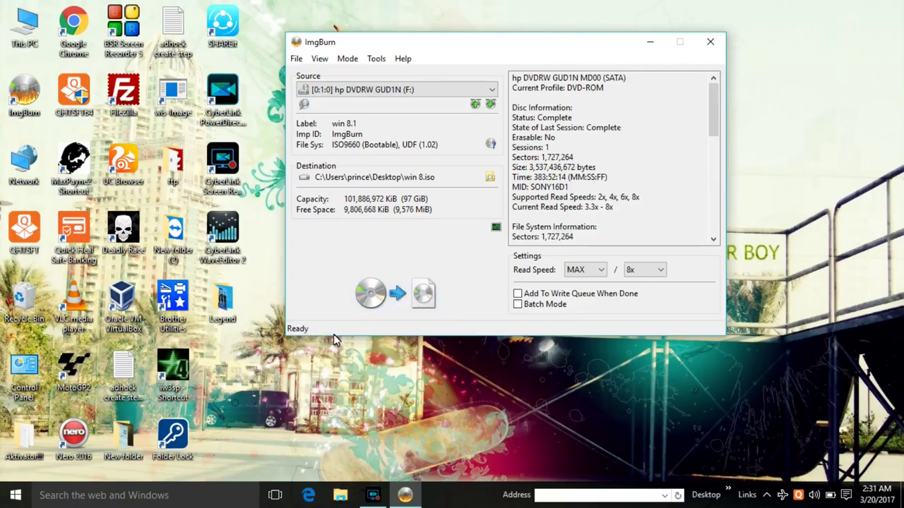
{"action": "left_click", "coordinate": [402, 299]}
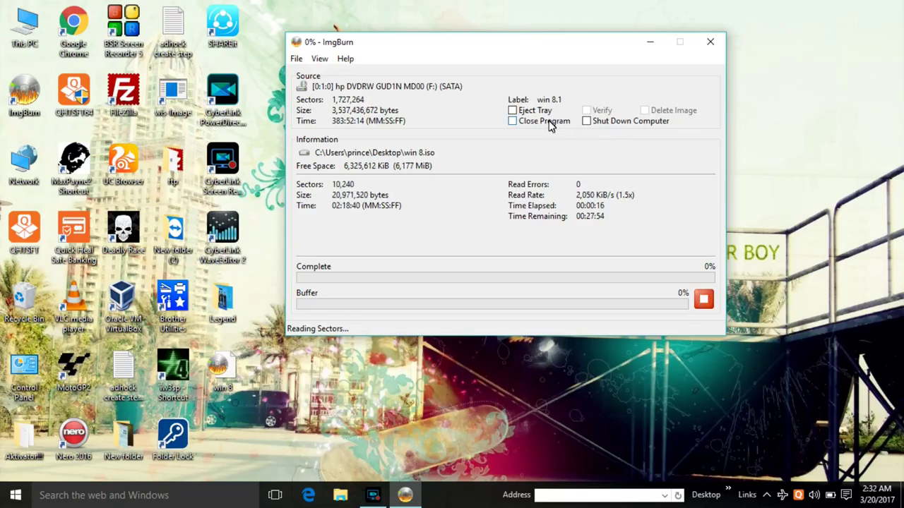
{"action": "left_click_drag", "start_coordinate": [540, 54], "coordinate": [531, 42]}
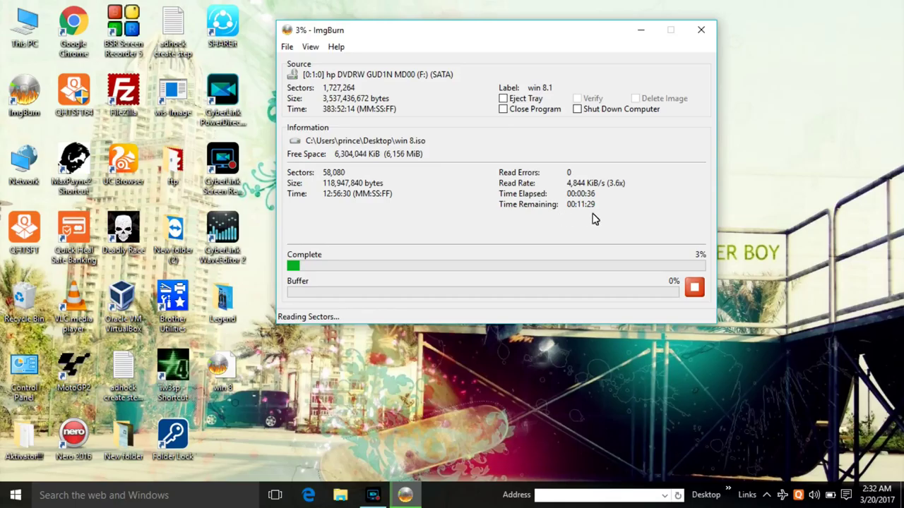
{"action": "left_click_drag", "start_coordinate": [456, 38], "coordinate": [460, 65]}
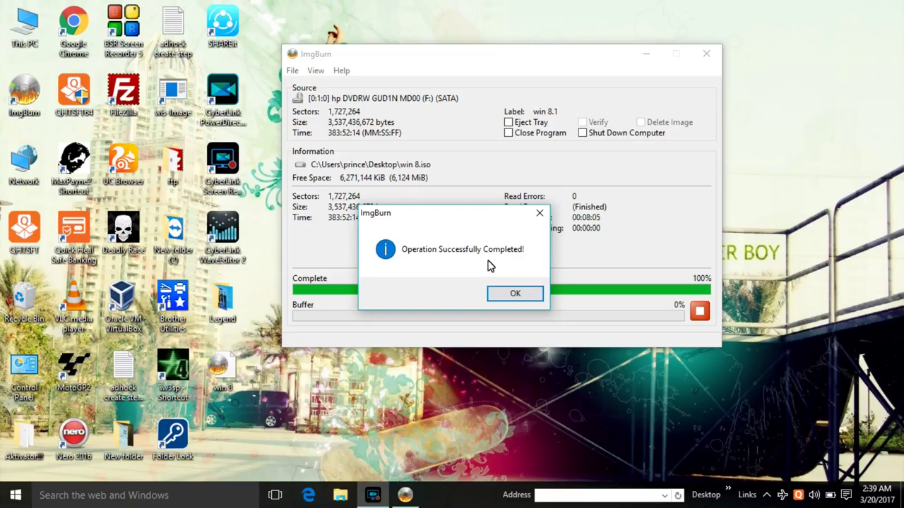
- Dismiss the completion message, close ImgBurn and refresh the desktop
{"action": "left_click", "coordinate": [523, 295]}
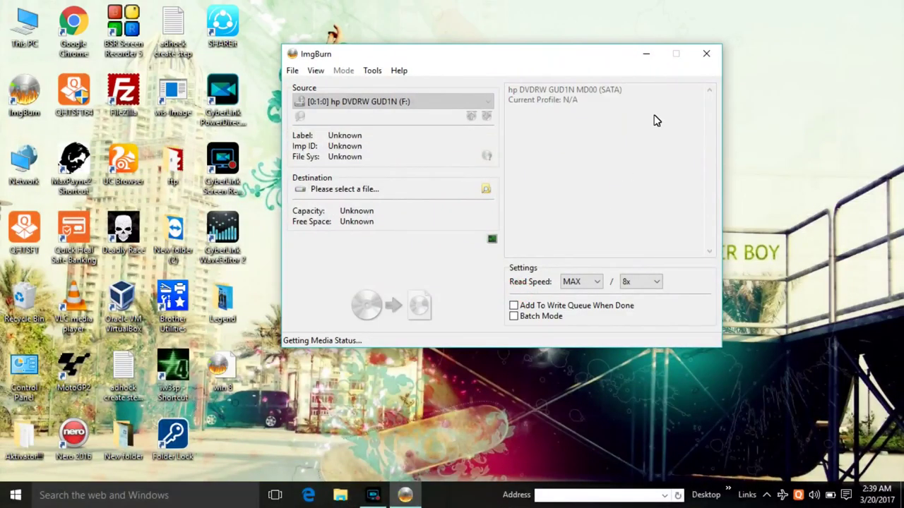
{"action": "left_click", "coordinate": [706, 54]}
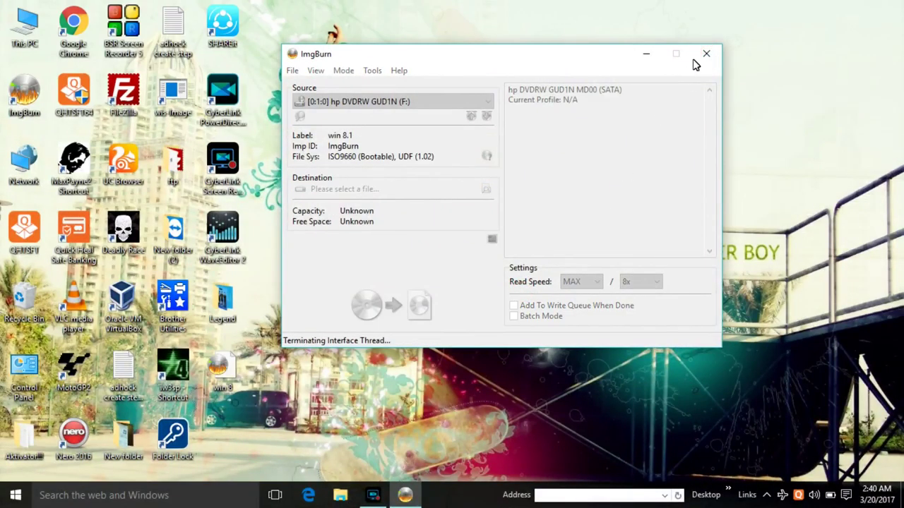
{"action": "right_click", "coordinate": [422, 80]}
{"action": "left_click", "coordinate": [442, 120]}
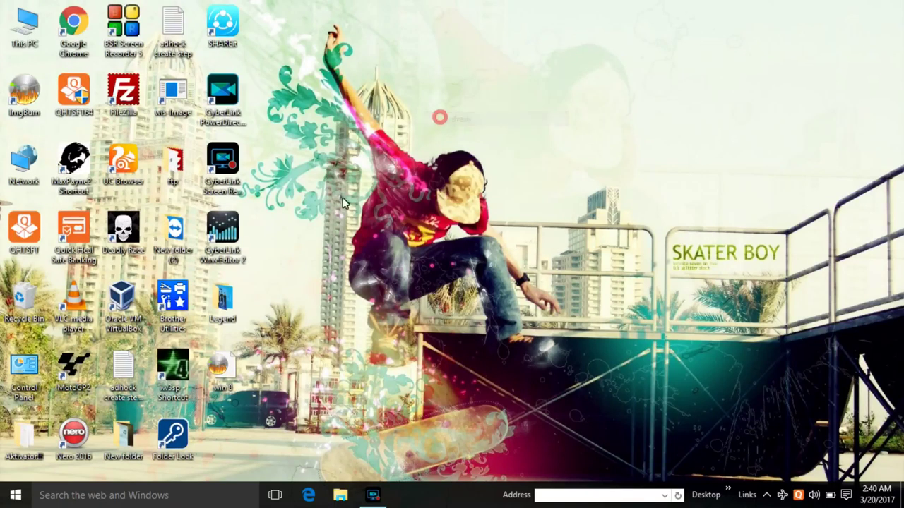
- View the properties of the win 8 image file on the desktop, and close them
{"action": "right_click", "coordinate": [224, 372]}
{"action": "left_click", "coordinate": [281, 363]}
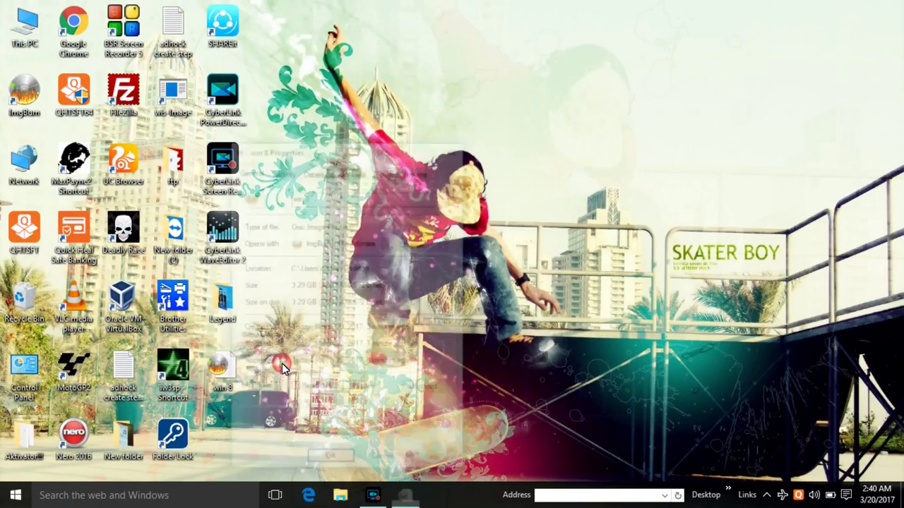
{"action": "left_click", "coordinate": [335, 461]}
{"action": "right_click", "coordinate": [410, 149]}
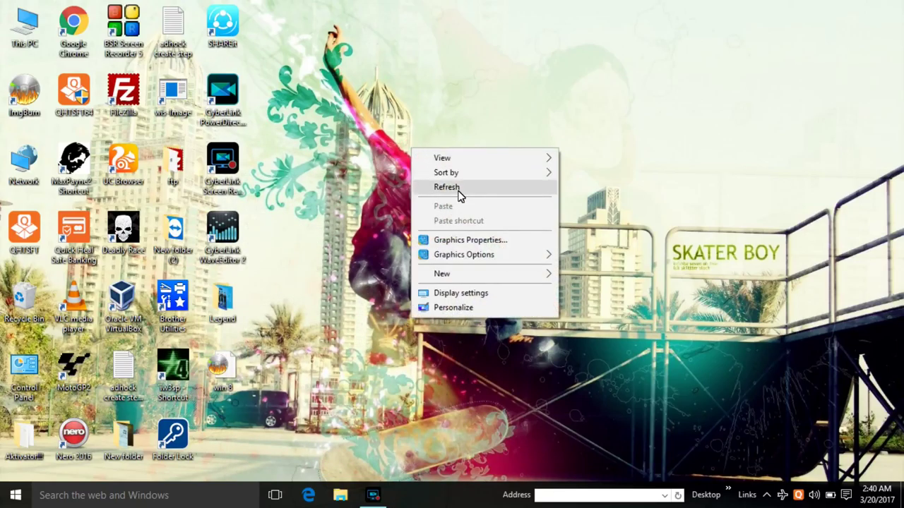
{"action": "left_click", "coordinate": [458, 189]}
{"action": "right_click", "coordinate": [470, 105]}
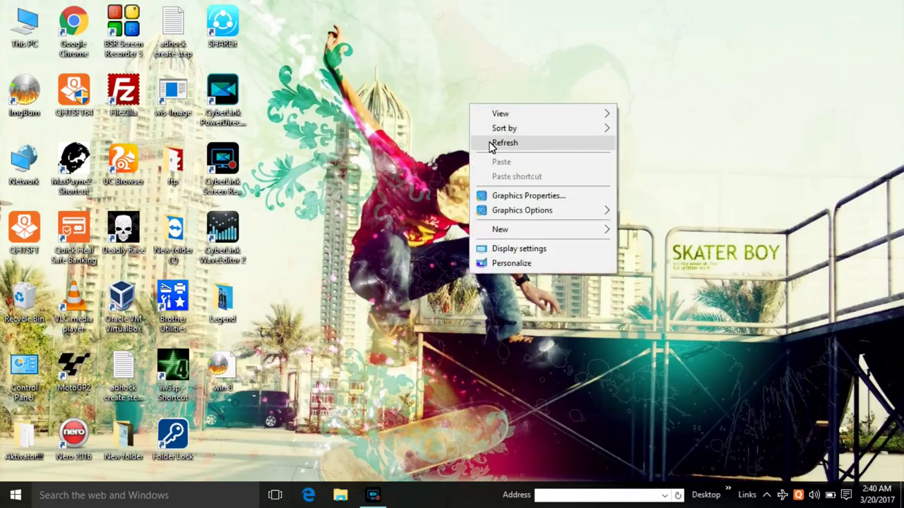